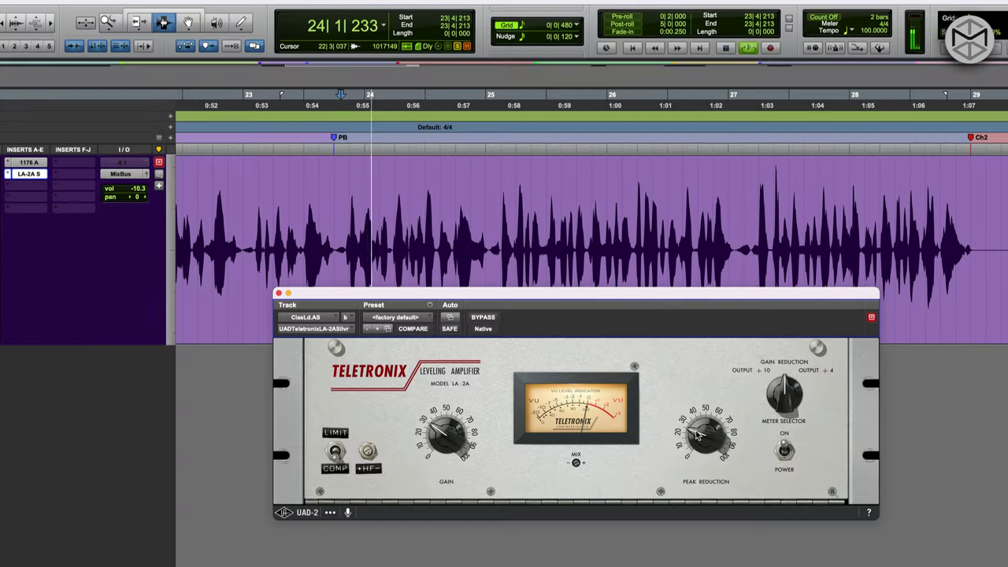
Raise the LA-2A's peak reduction to about 40 and compare playback with the compressor bypassed and active.
{"action": "left_click_drag", "start_coordinate": [699, 431], "coordinate": [700, 421]}
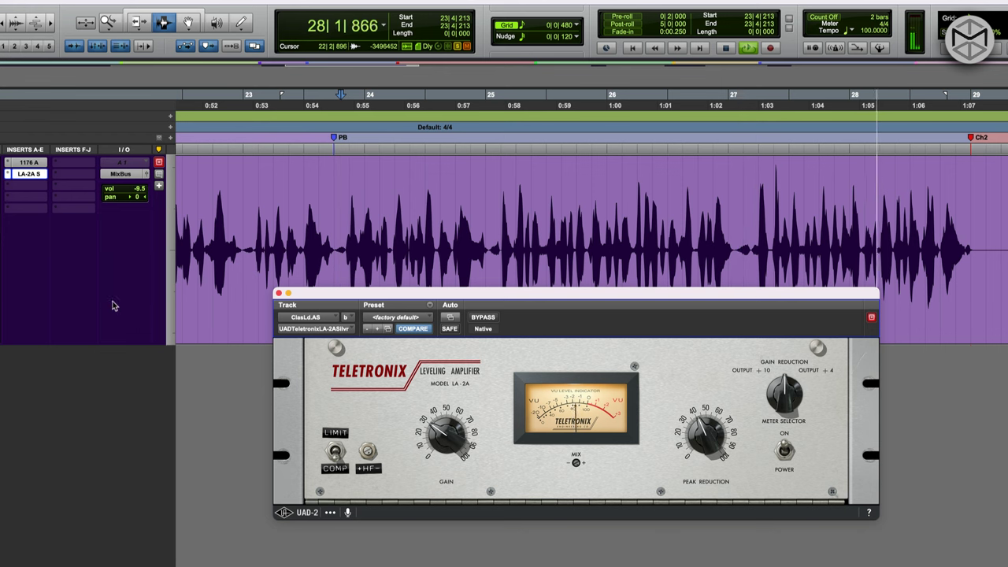
{"action": "left_click", "coordinate": [484, 318]}
{"action": "left_click", "coordinate": [483, 318]}
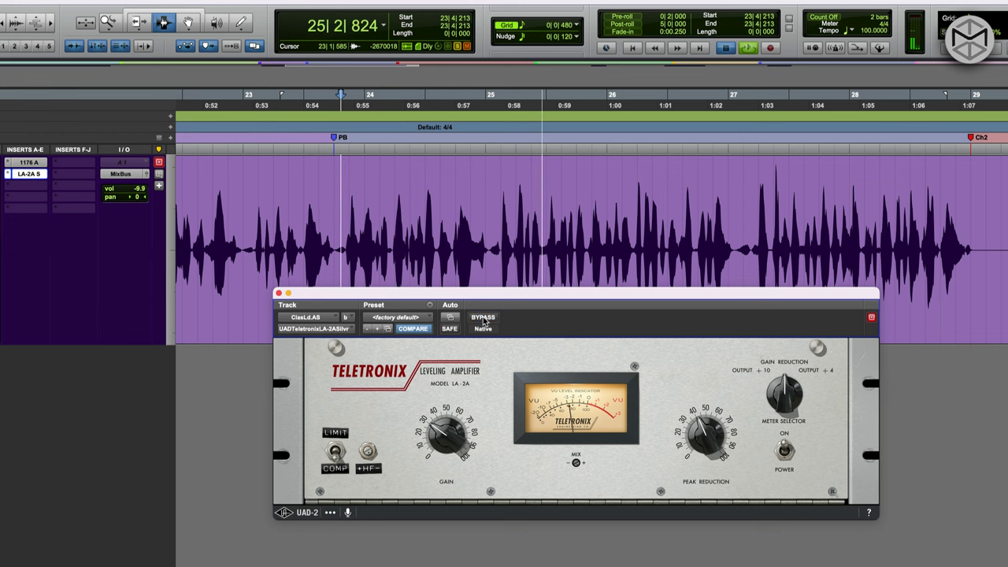
{"action": "left_click", "coordinate": [483, 318]}
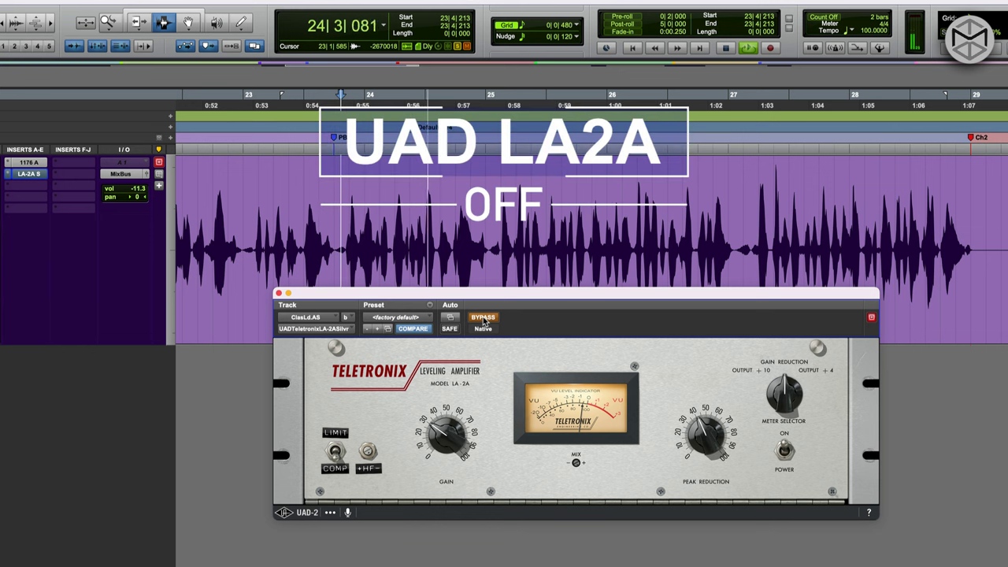
{"action": "key", "text": "space"}
{"action": "left_click", "coordinate": [484, 318]}
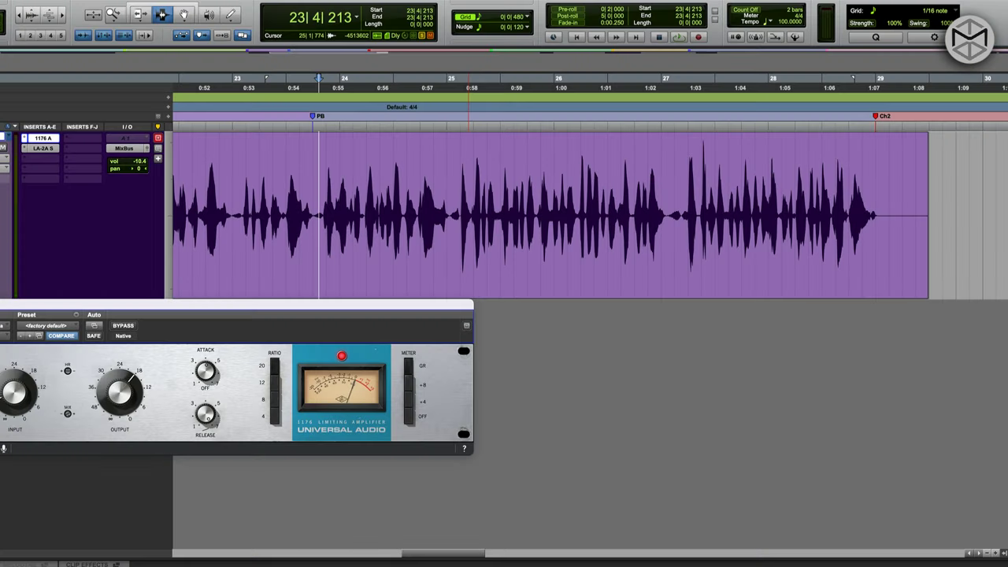
Open the track's 1176 and LA-2A windows together and arrange them stacked, the 1176 above the LA-2A.
{"action": "key", "text": "super+w"}
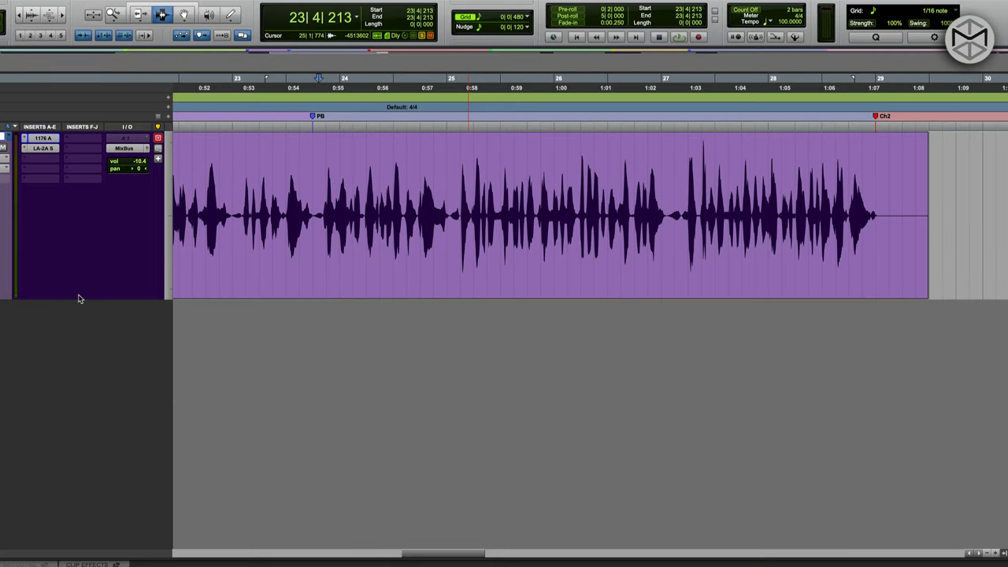
{"action": "left_click", "coordinate": [43, 138]}
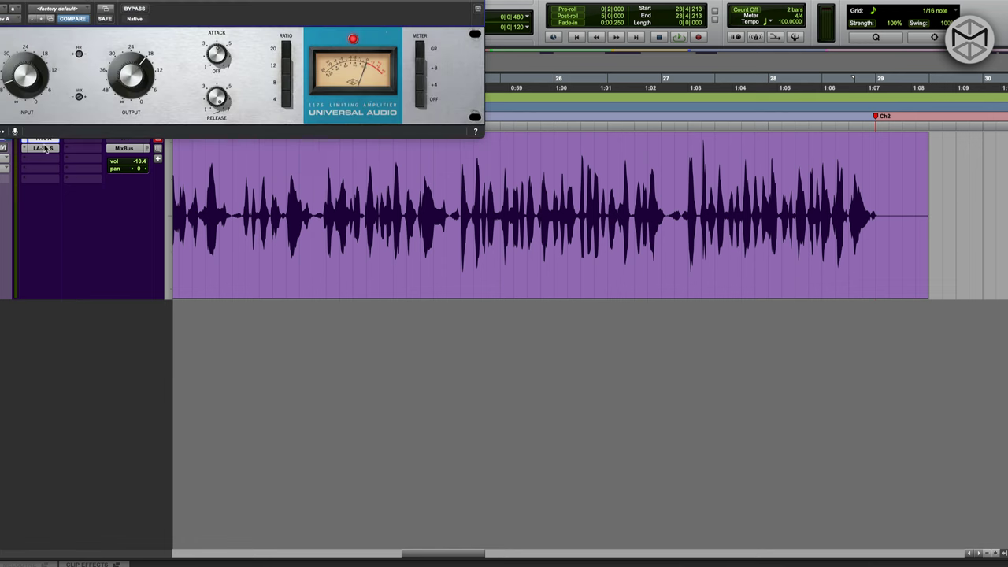
{"action": "left_click", "coordinate": [45, 148]}
{"action": "left_click_drag", "start_coordinate": [178, 1], "coordinate": [180, 350]}
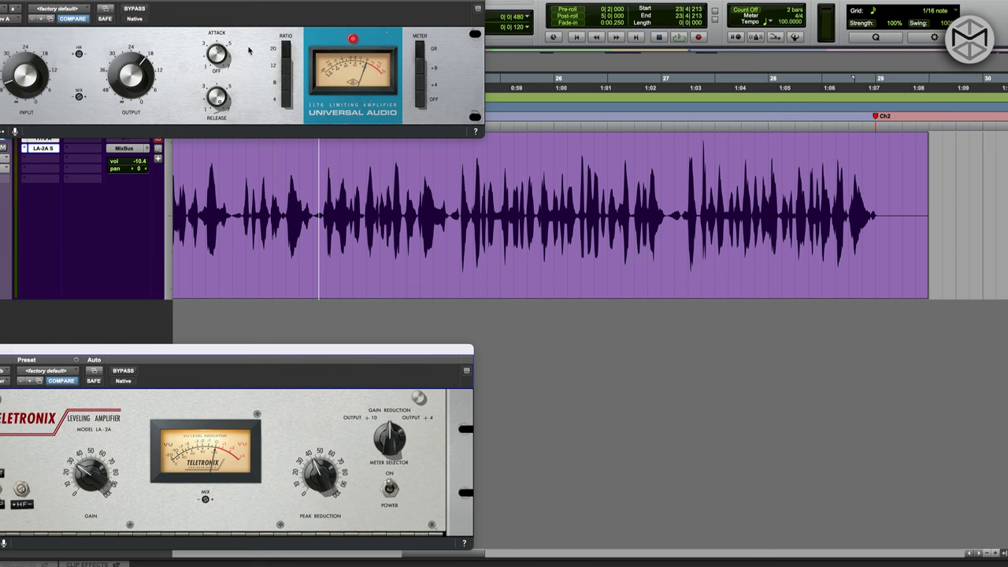
{"action": "left_click_drag", "start_coordinate": [254, 1], "coordinate": [773, 106]}
{"action": "left_click_drag", "start_coordinate": [305, 360], "coordinate": [839, 279]}
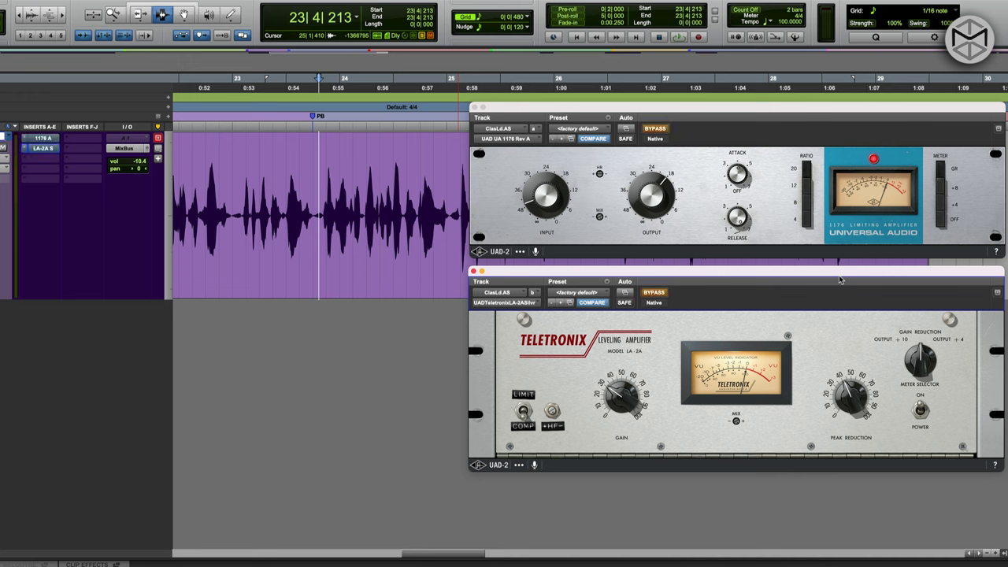
Audition the track with both compressors bypassed, and again with the 1176 and LA-2A both active.
{"action": "key", "text": "space"}
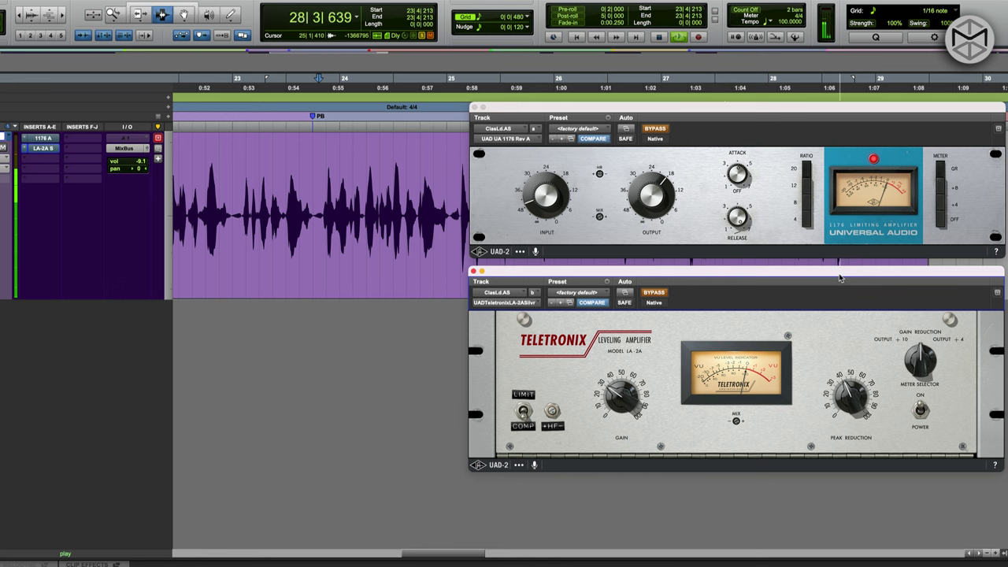
{"action": "key", "text": "shift+a"}
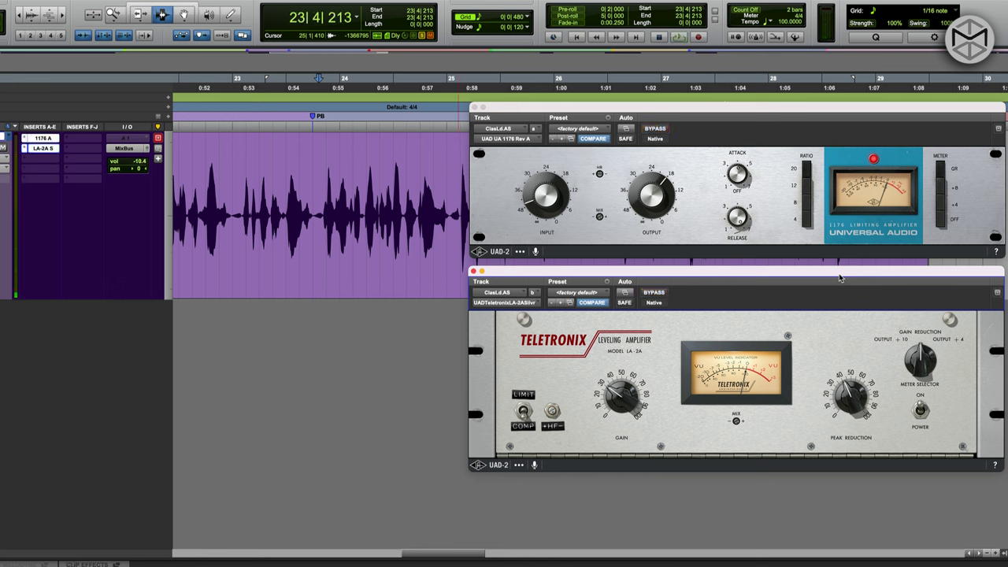
{"action": "key", "text": "space"}
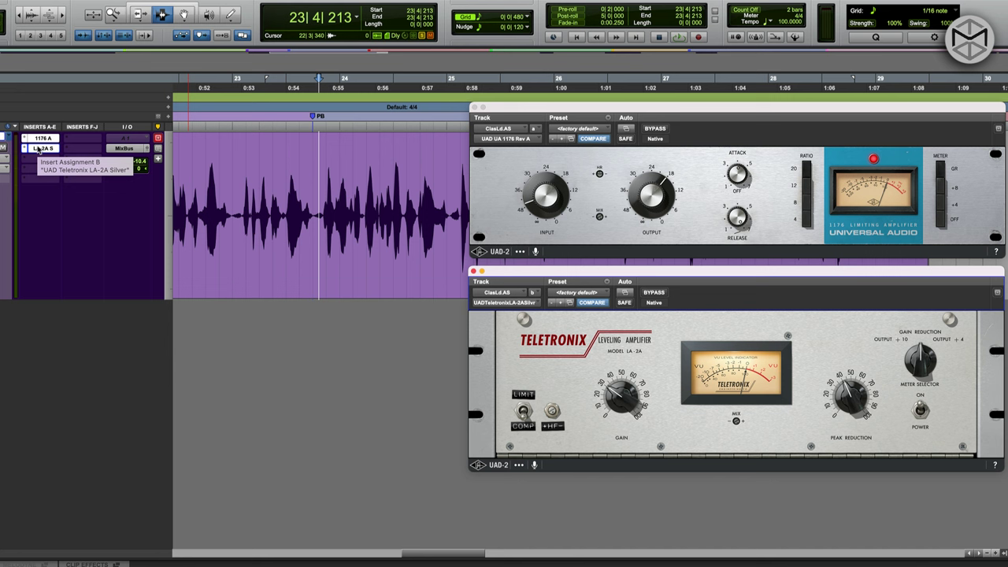
Copy the LA-2A and 1176 in reverse order into inserts F-J, bypassing the original pair and closing their windows.
{"action": "left_click_drag", "start_coordinate": [37, 148], "coordinate": [69, 153]}
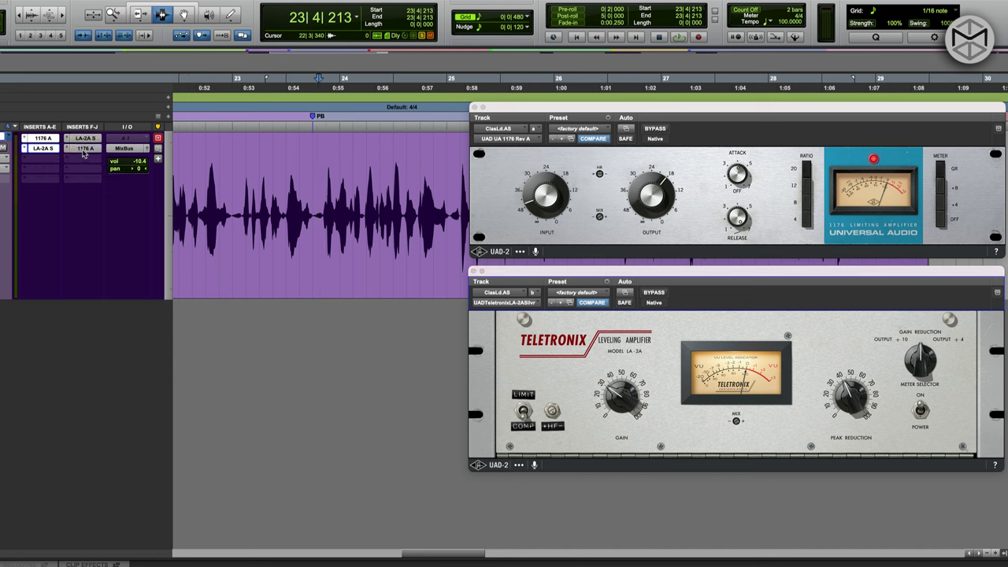
{"action": "key", "text": "shift+a"}
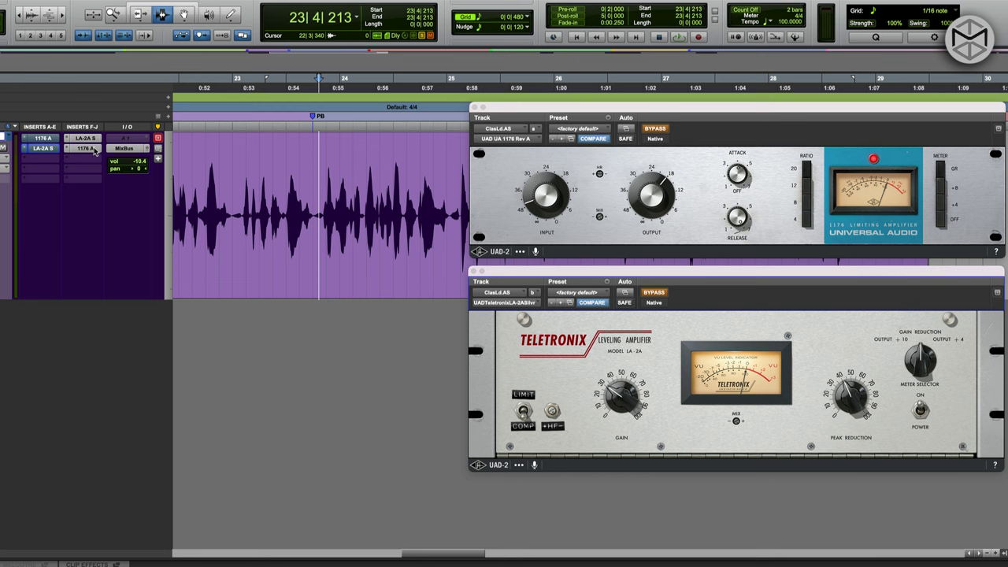
{"action": "left_click", "coordinate": [85, 139]}
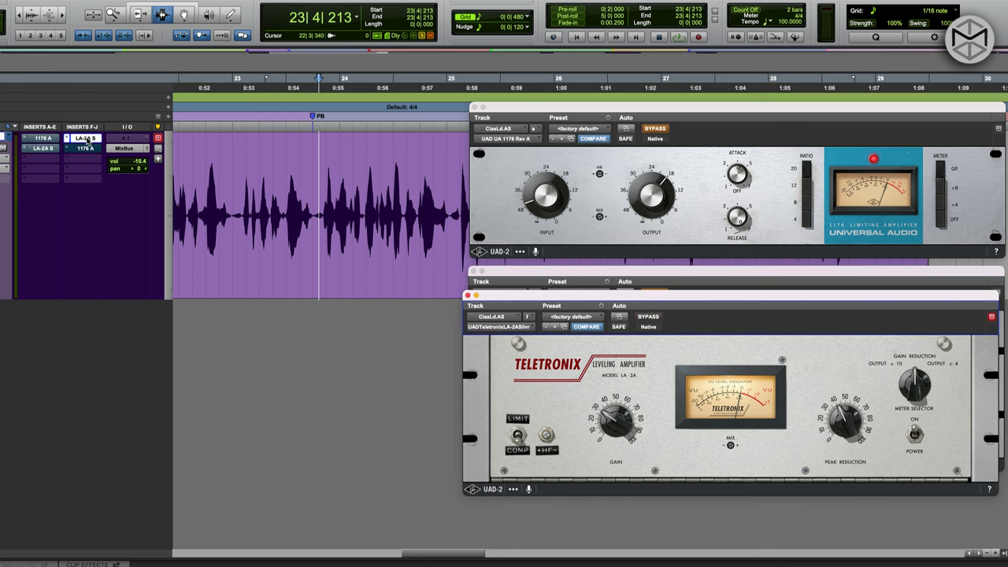
{"action": "left_click", "coordinate": [473, 107]}
{"action": "left_click", "coordinate": [472, 271]}
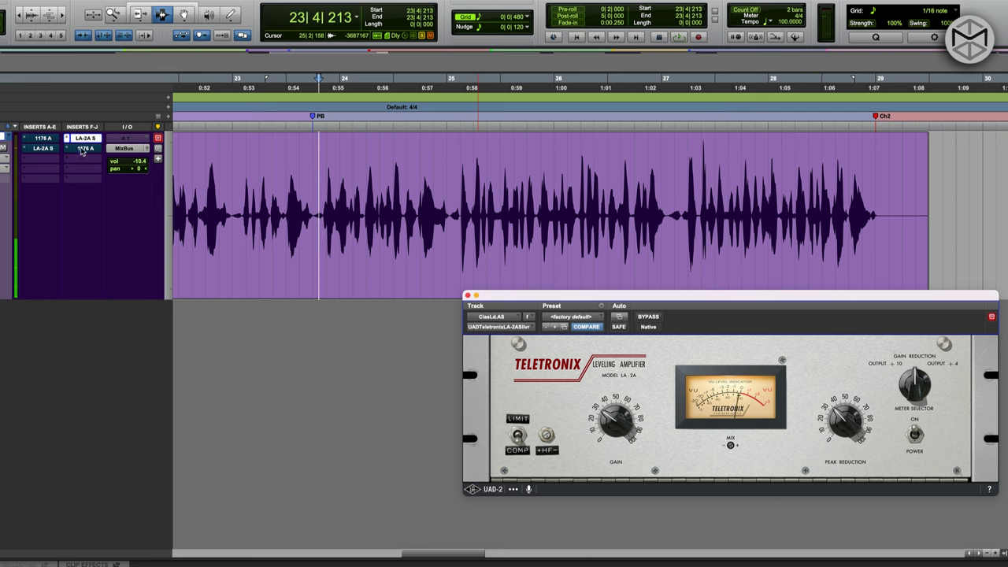
Open the 1176 that follows the LA-2A in inserts F-J and audition the reversed chain.
{"action": "left_click", "coordinate": [82, 149]}
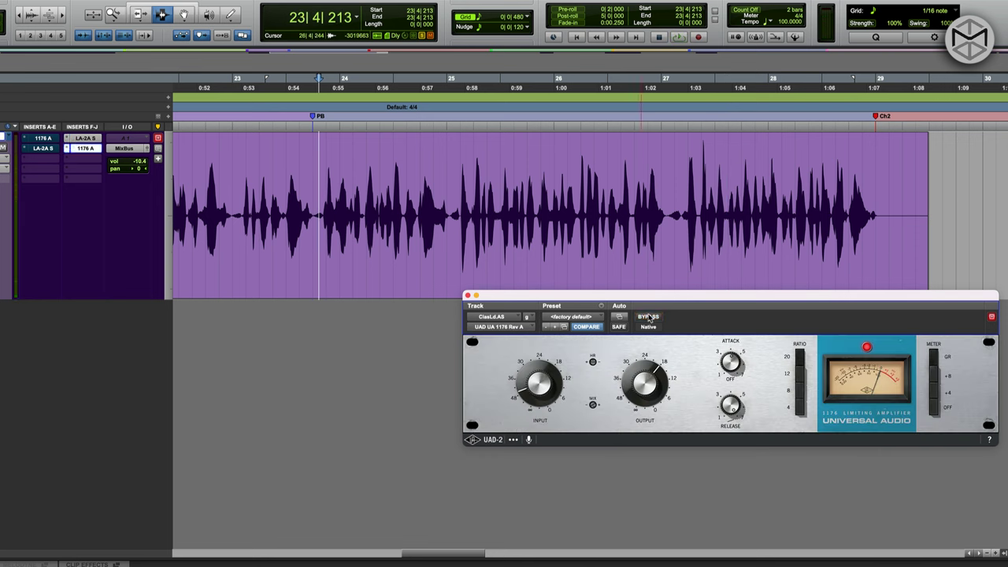
{"action": "key", "text": "space"}
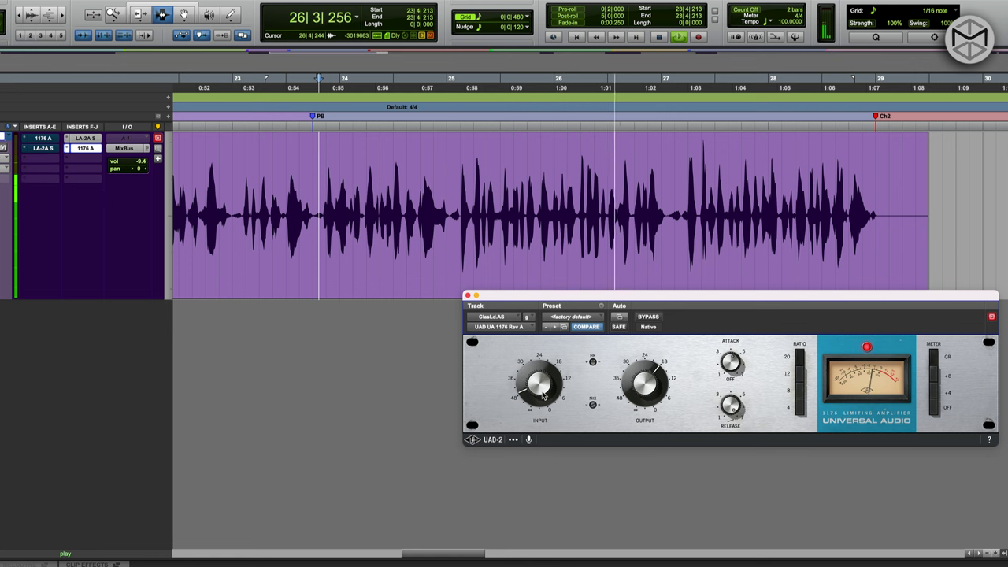
{"action": "key", "text": "space"}
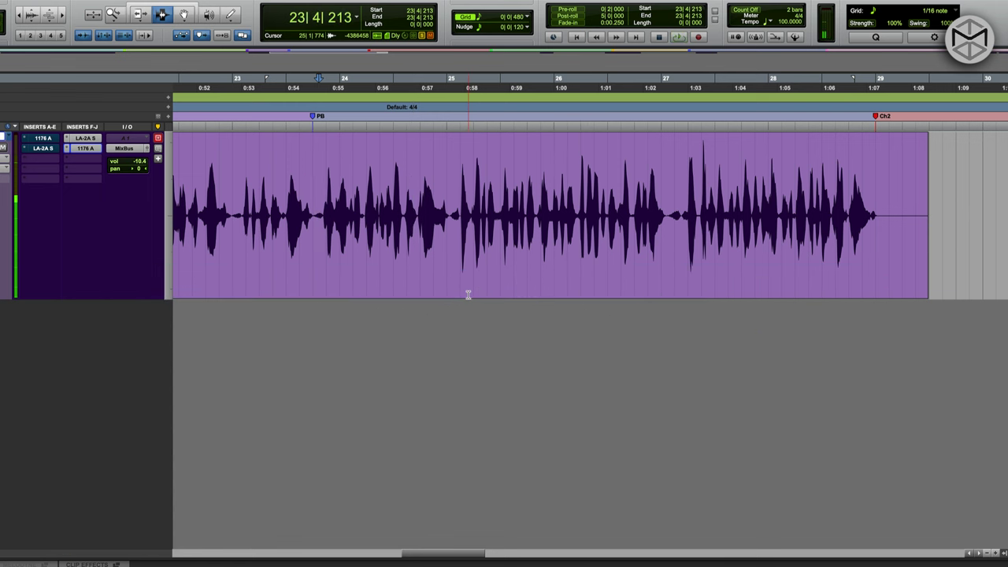
Compare playback of the 1176-into-LA-2A chain against the LA-2A-into-1176 chain.
{"action": "key", "text": "space"}
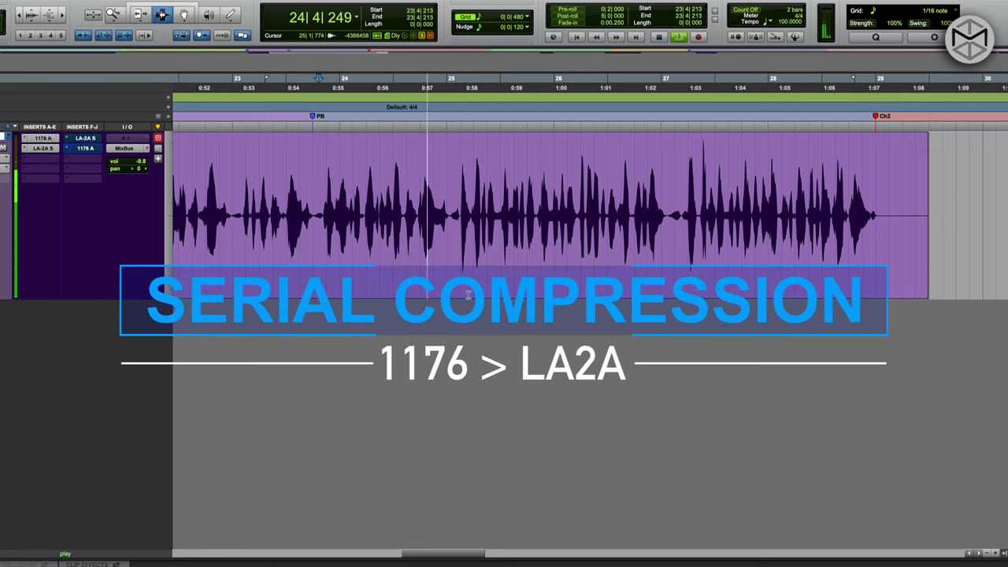
{"action": "key", "text": "space"}
{"action": "key", "text": "space"}
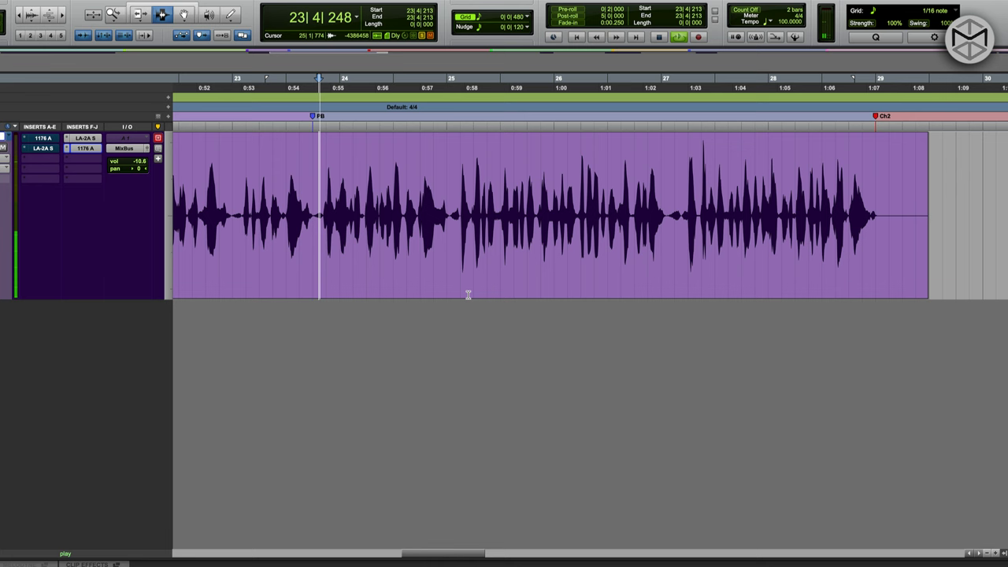
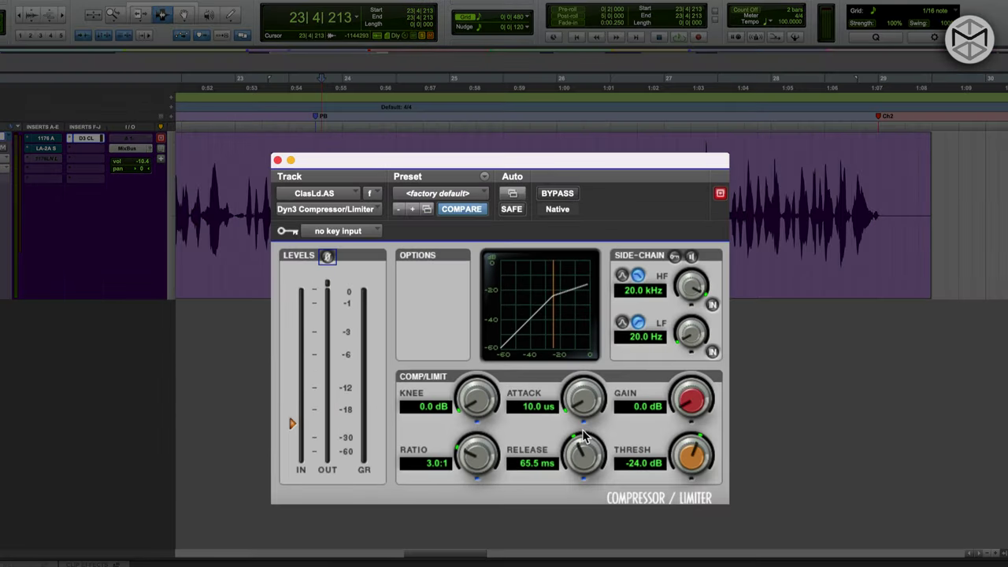
Set the Dyn3 Compressor/Limiter's release to 40 ms and its ratio to 100:1.
{"action": "left_click_drag", "start_coordinate": [573, 468], "coordinate": [571, 502]}
{"action": "left_click", "coordinate": [523, 464]}
{"action": "left_click_drag", "start_coordinate": [469, 457], "coordinate": [534, 252]}
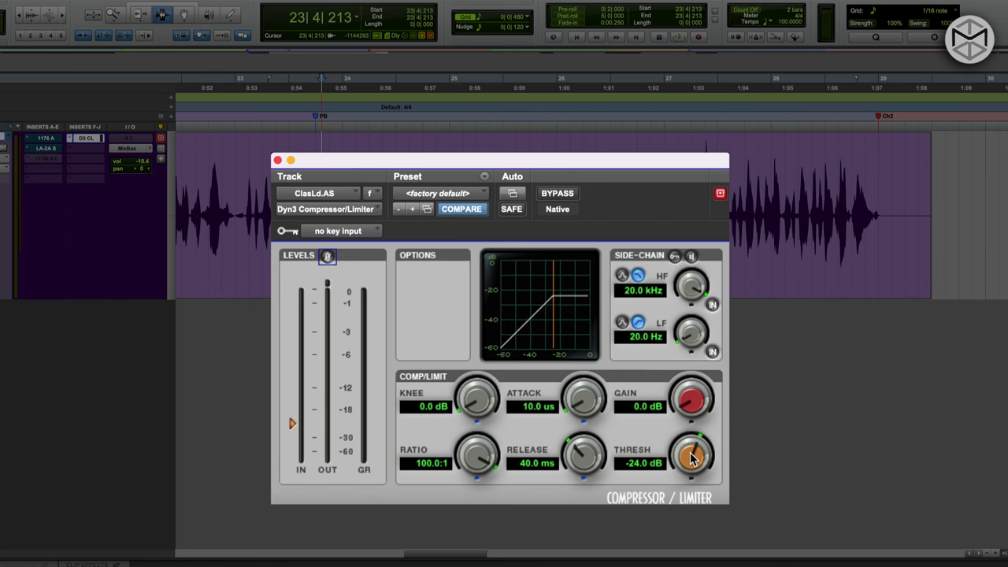
Play the track and raise the Dyn3 limiter's threshold to -14.6 dB.
{"action": "key", "text": "space"}
{"action": "left_click_drag", "start_coordinate": [691, 459], "coordinate": [690, 430]}
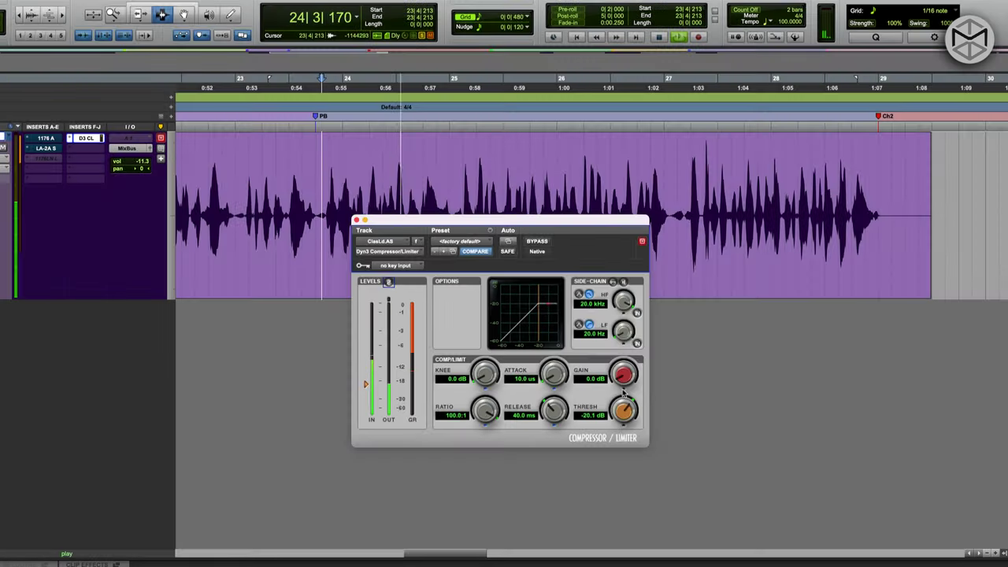
{"action": "left_click_drag", "start_coordinate": [623, 392], "coordinate": [628, 375]}
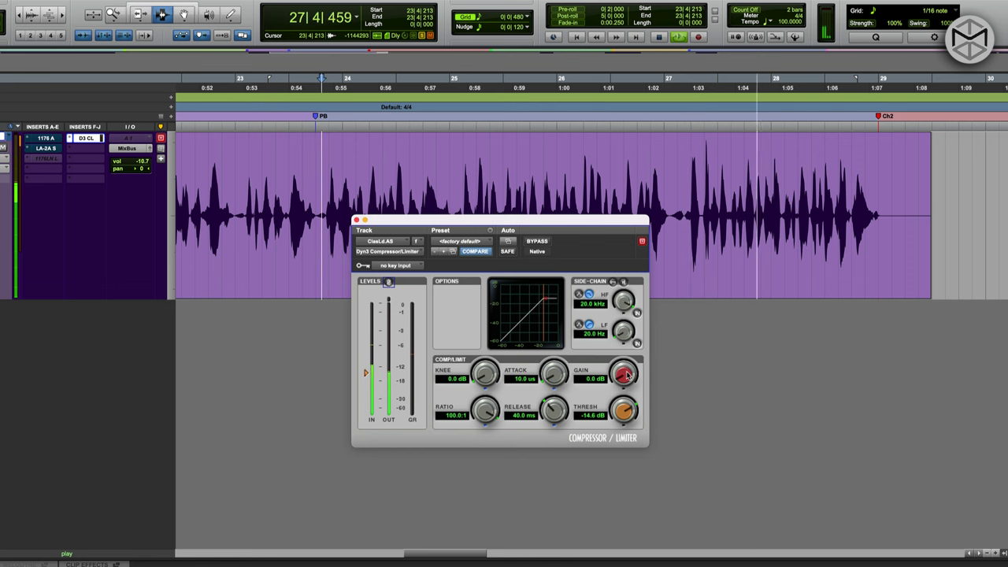
{"action": "key", "text": "space"}
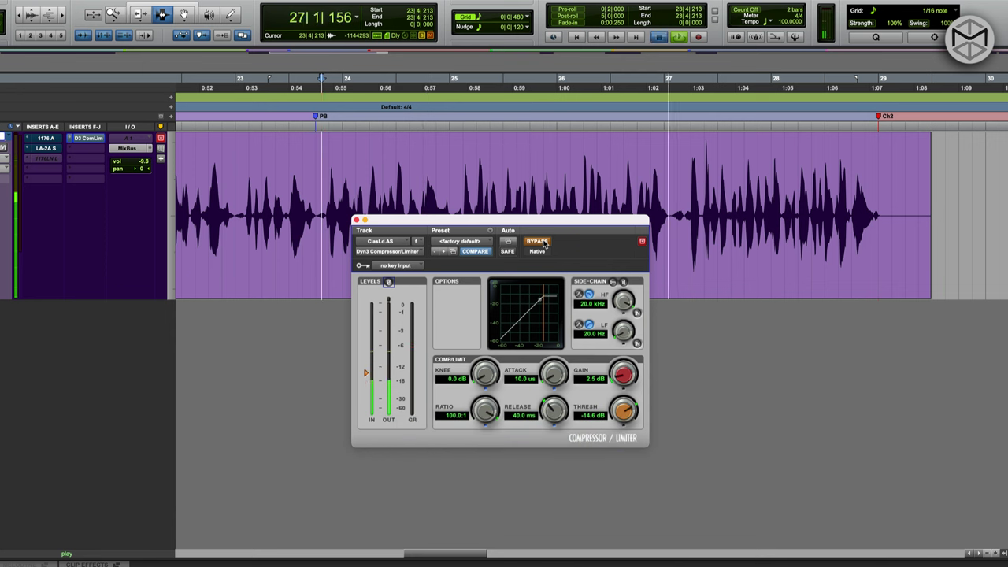
Compare playback with the Dyn3 limiter bypassed and active.
{"action": "key", "text": "space"}
{"action": "left_click", "coordinate": [543, 243]}
{"action": "key", "text": "space"}
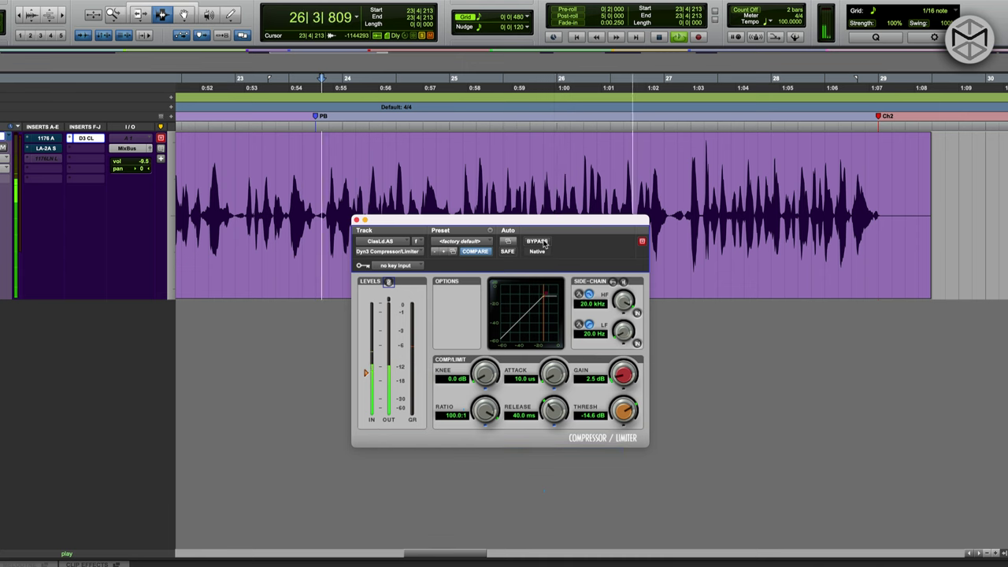
{"action": "key", "text": "space"}
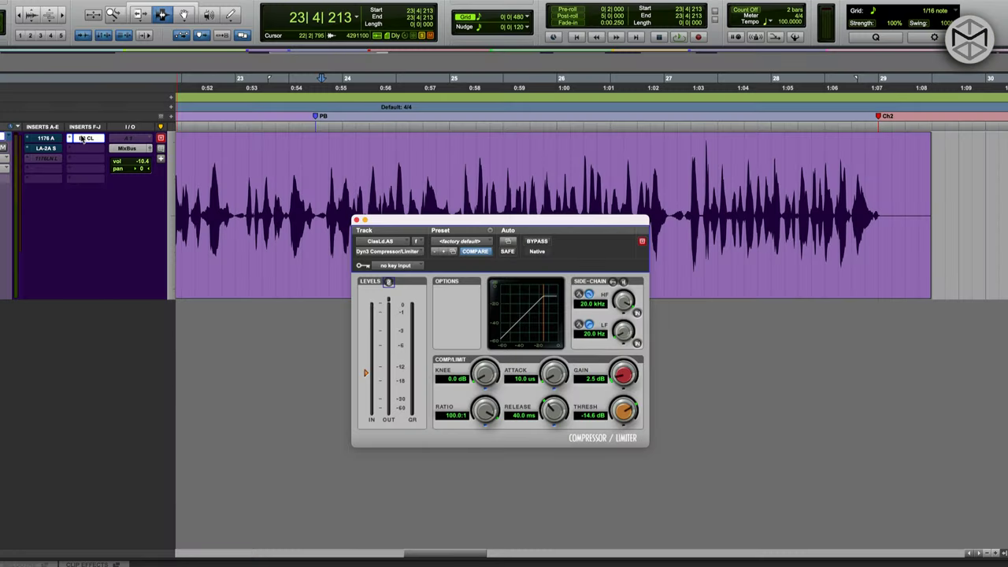
Duplicate the Dyn3 limiter into the next insert slot and set the copy's attack to 10 ms.
{"action": "left_click_drag", "start_coordinate": [83, 140], "coordinate": [88, 149]}
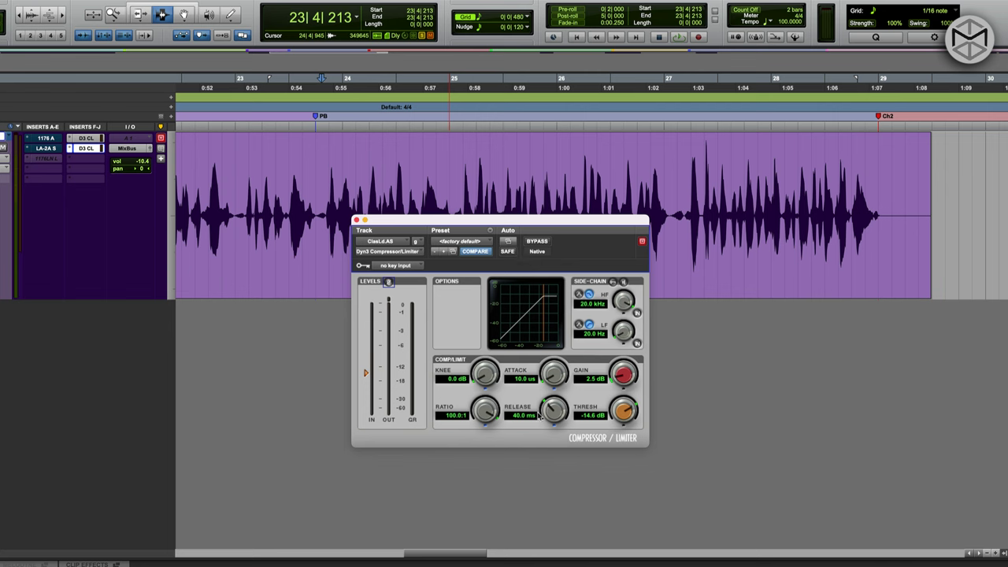
{"action": "left_click", "coordinate": [529, 380]}
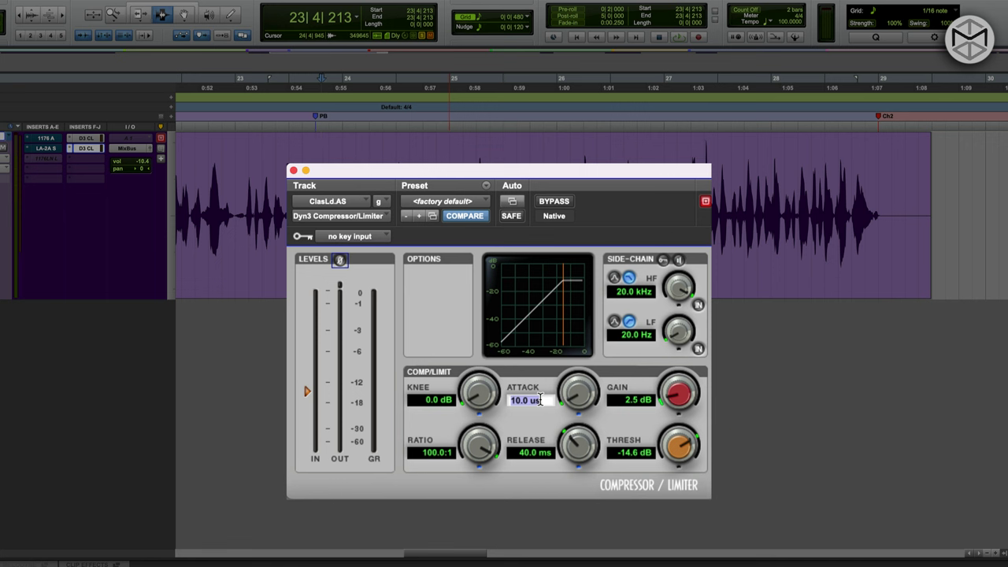
{"action": "key", "text": "Return"}
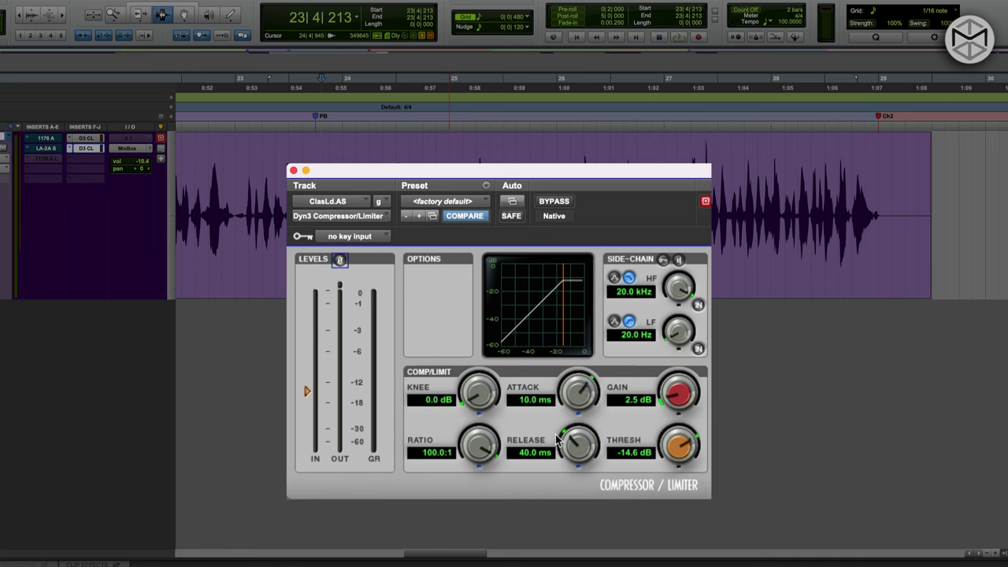
Set the second Dyn3 compressor's release to 63 ms and its ratio to 4:1.
{"action": "left_click", "coordinate": [533, 455]}
{"action": "type", "text": "6"}
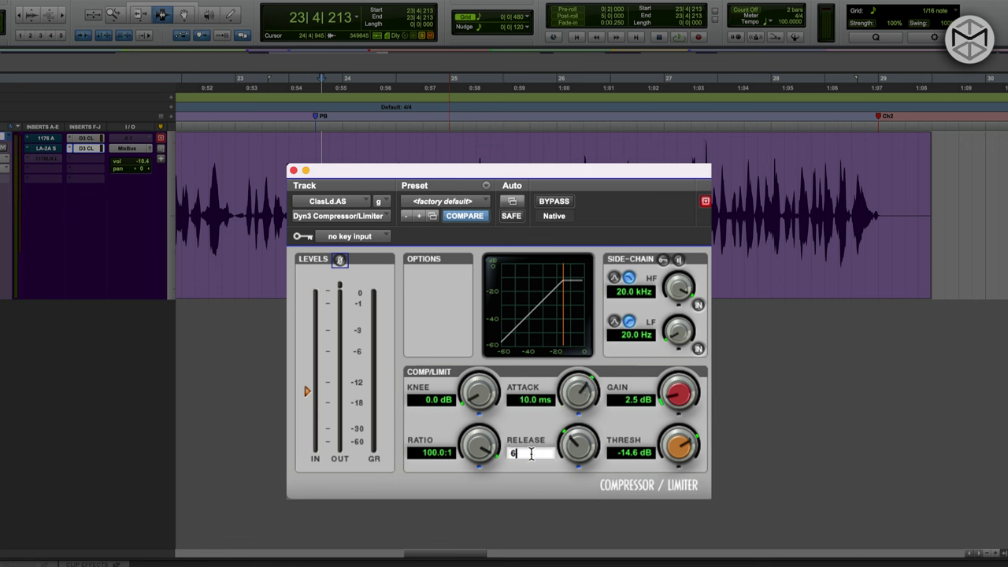
{"action": "type", "text": "3"}
{"action": "key", "text": "Return"}
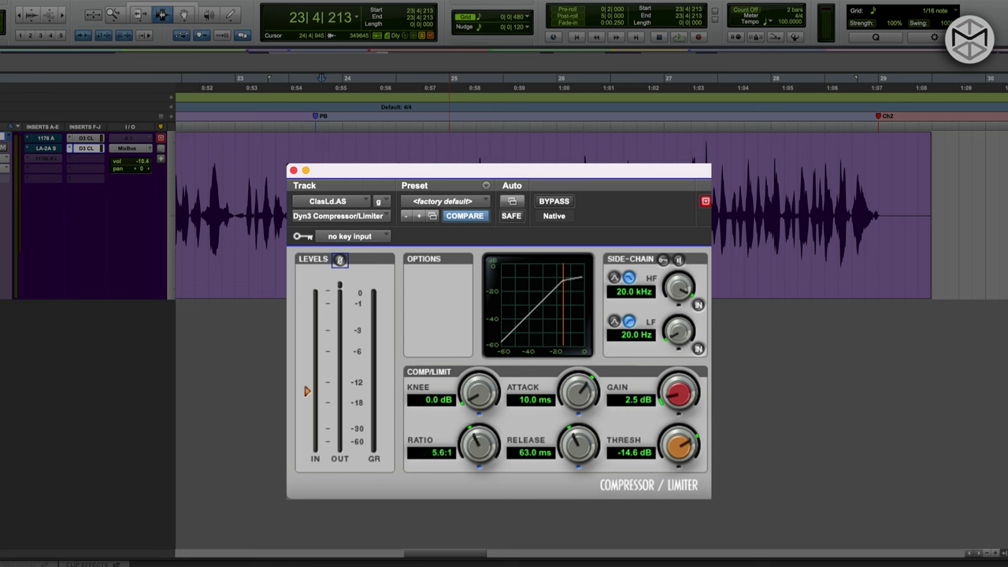
{"action": "left_click", "coordinate": [441, 454]}
{"action": "type", "text": "4"}
{"action": "key", "text": "Return"}
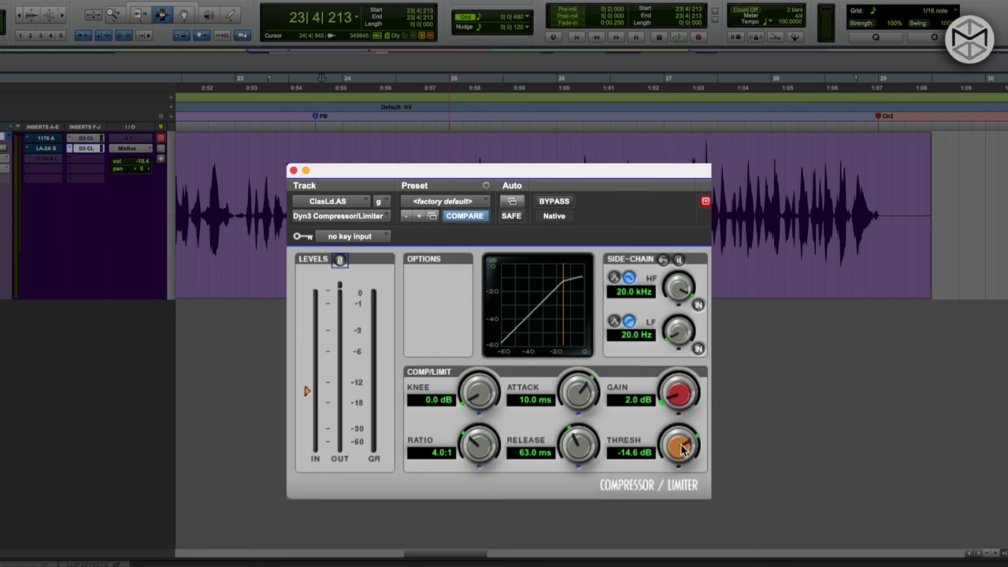
Set the second Dyn3 compressor's threshold to -3.2 dB and knee to 2.0 dB, checking the setting with a brief playback.
{"action": "left_click_drag", "start_coordinate": [682, 447], "coordinate": [682, 426]}
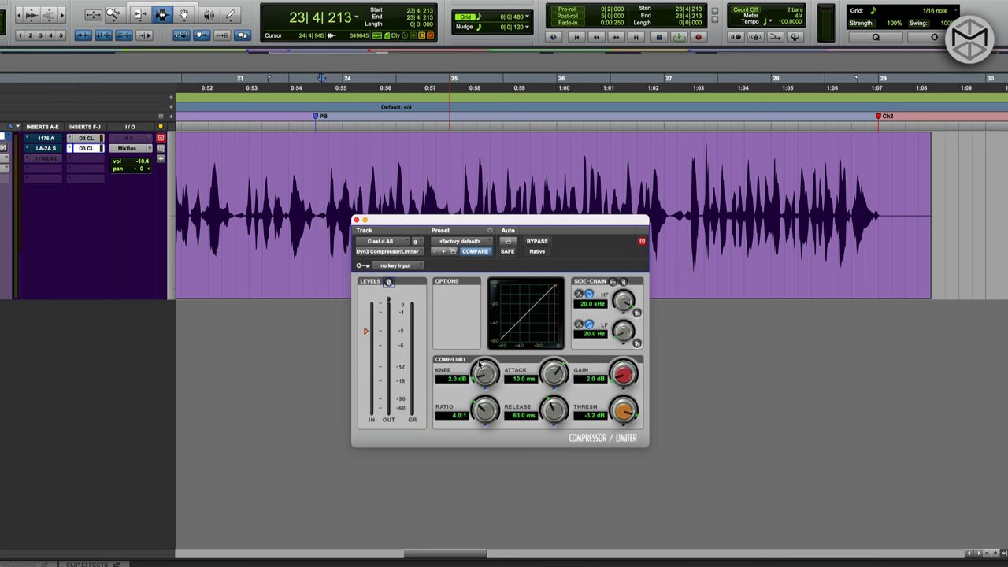
{"action": "key", "text": "space"}
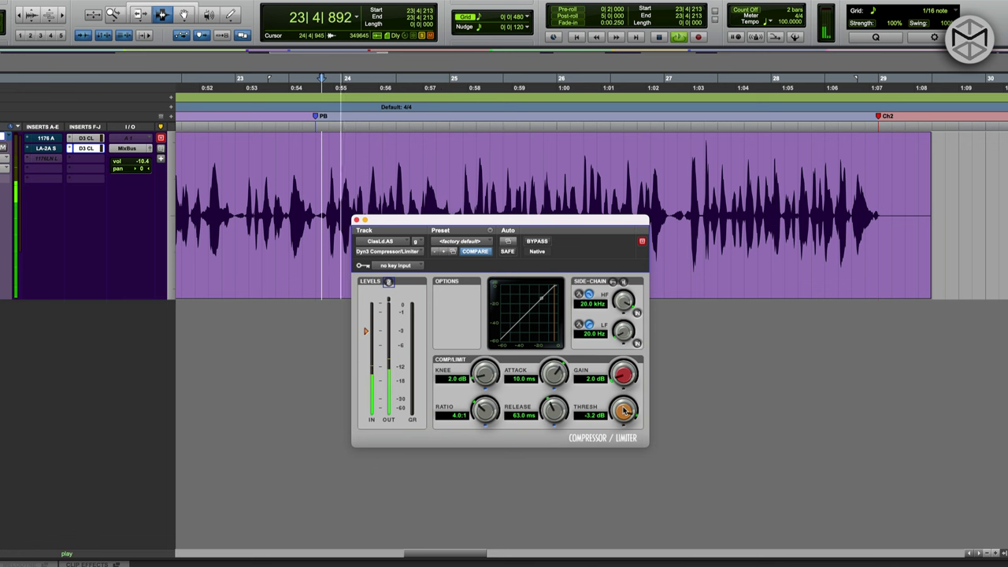
{"action": "key", "text": "space"}
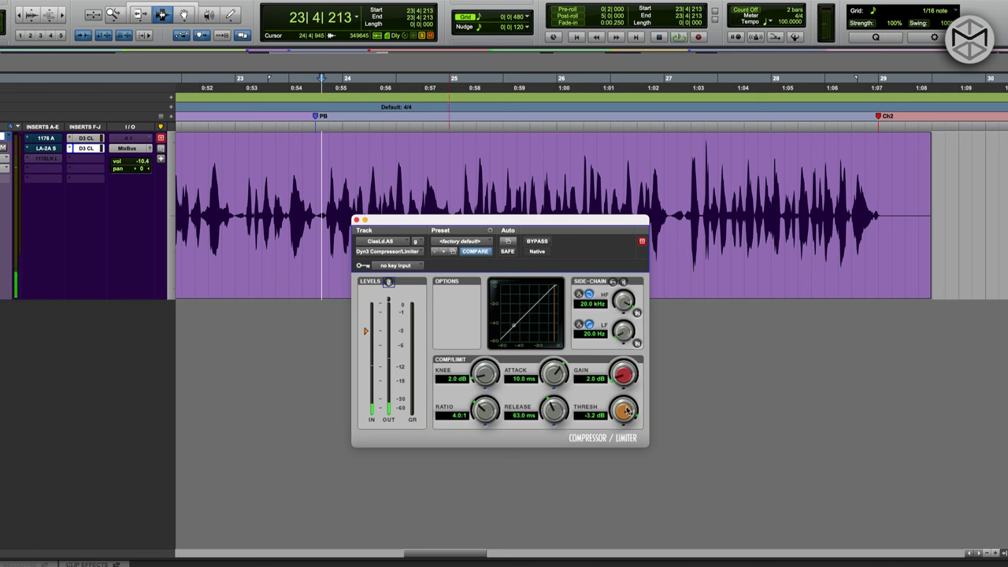
Play the track while setting the second Dyn3 compressor's threshold to -21.3 dB and its makeup gain to 2.4 dB.
{"action": "key", "text": "space"}
{"action": "left_click_drag", "start_coordinate": [624, 410], "coordinate": [621, 445]}
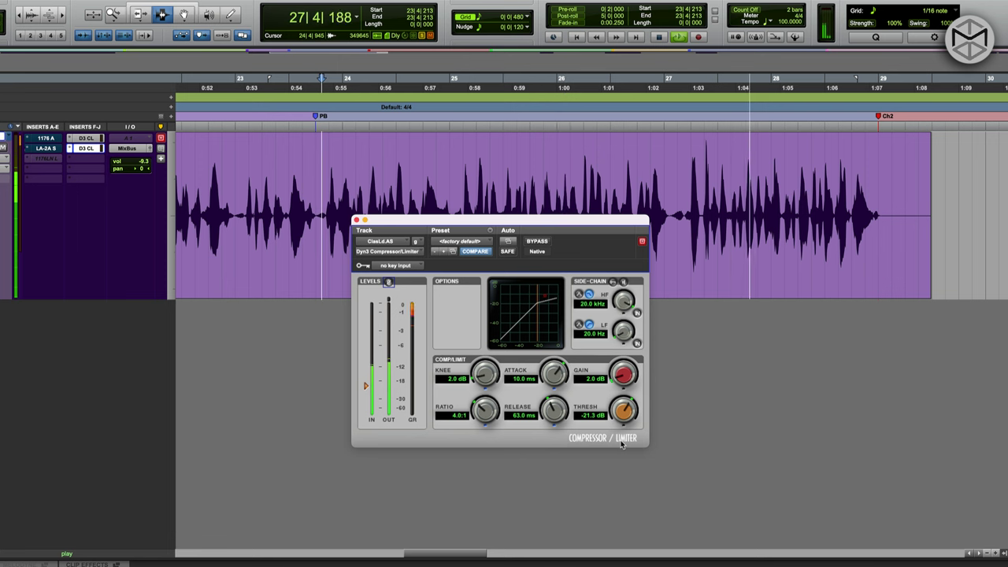
{"action": "left_click_drag", "start_coordinate": [622, 379], "coordinate": [623, 374]}
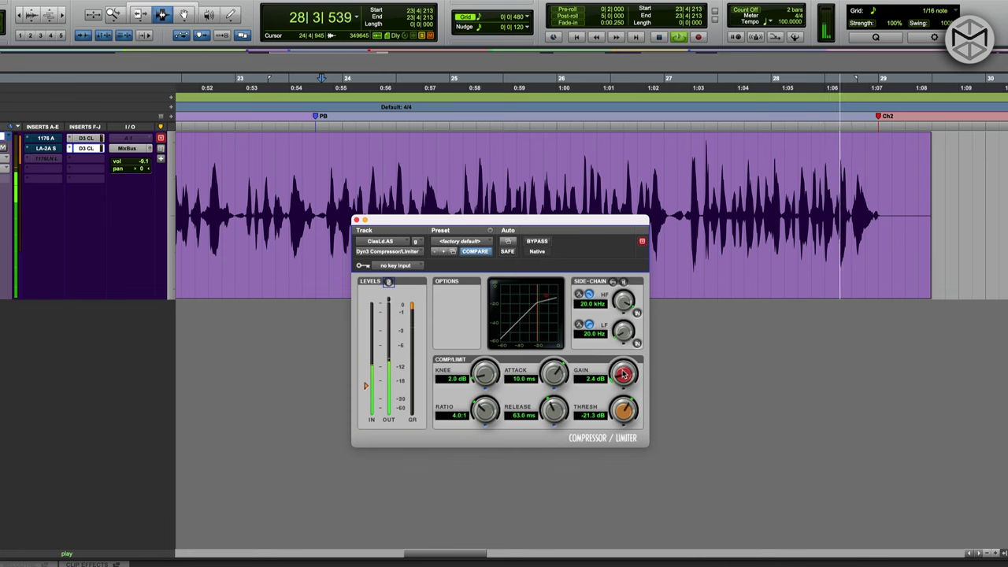
{"action": "key", "text": "space"}
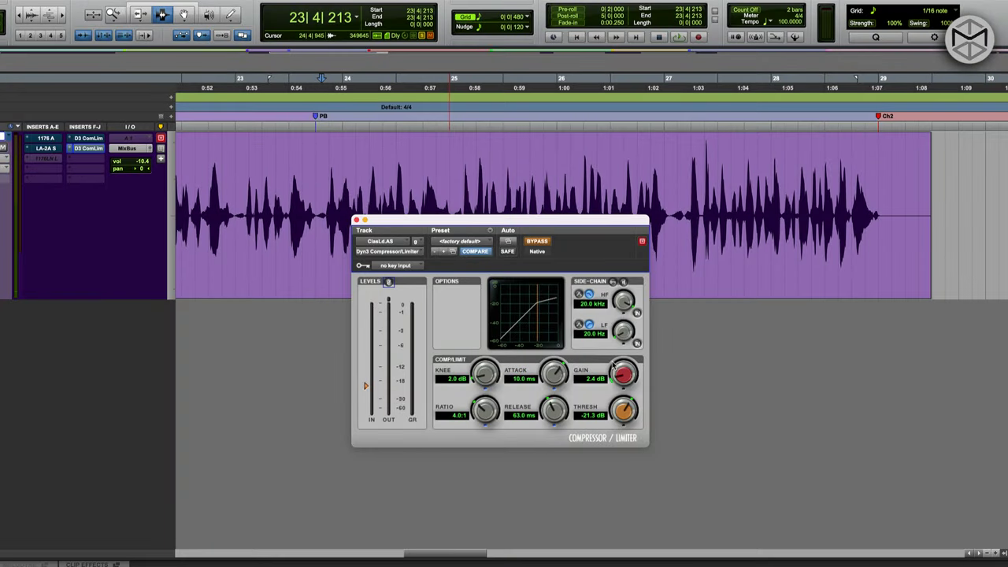
Compare playback with both Dyn3 compressors bypassed and active.
{"action": "key", "text": "space"}
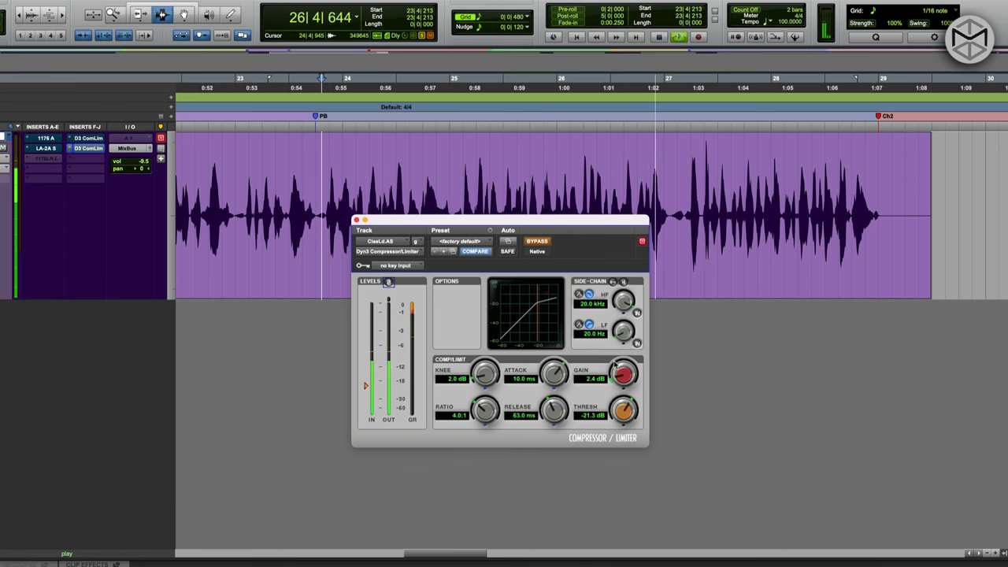
{"action": "key", "text": "space"}
{"action": "key", "text": "super+alt+1"}
{"action": "key", "text": "space"}
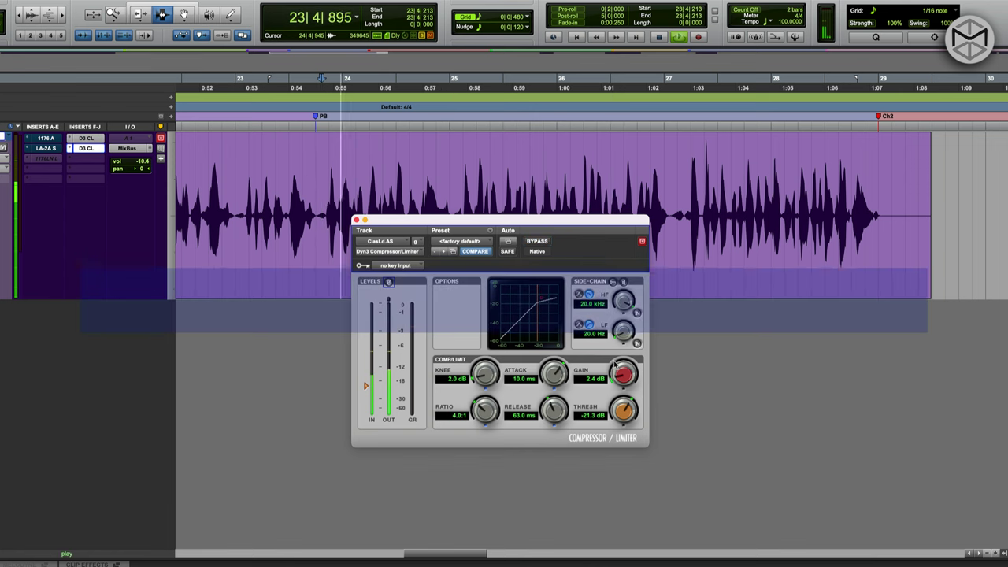